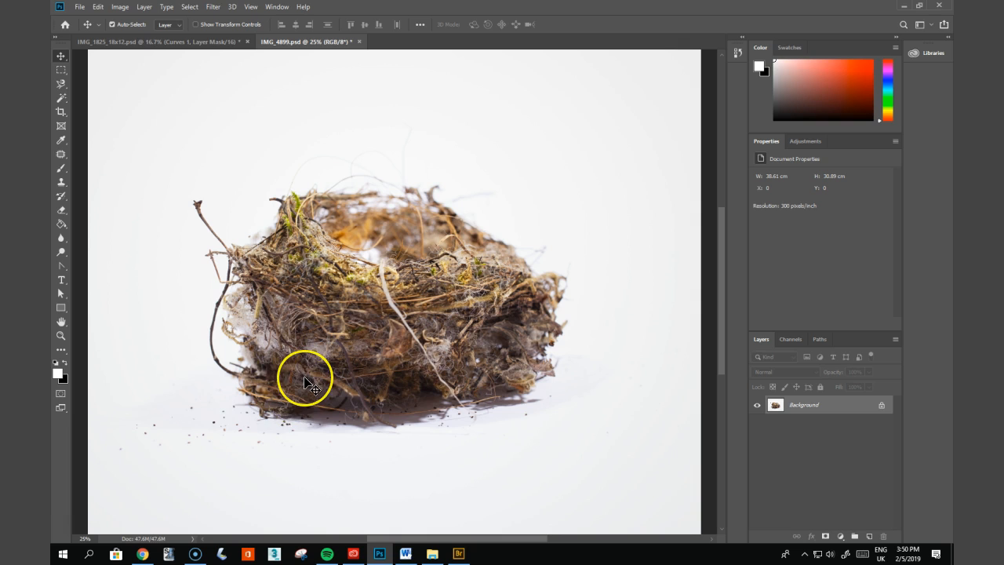
Step: Check the nest image's color mode and bit depth, keeping it at 8 Bits/Channel
left_click(391, 397)
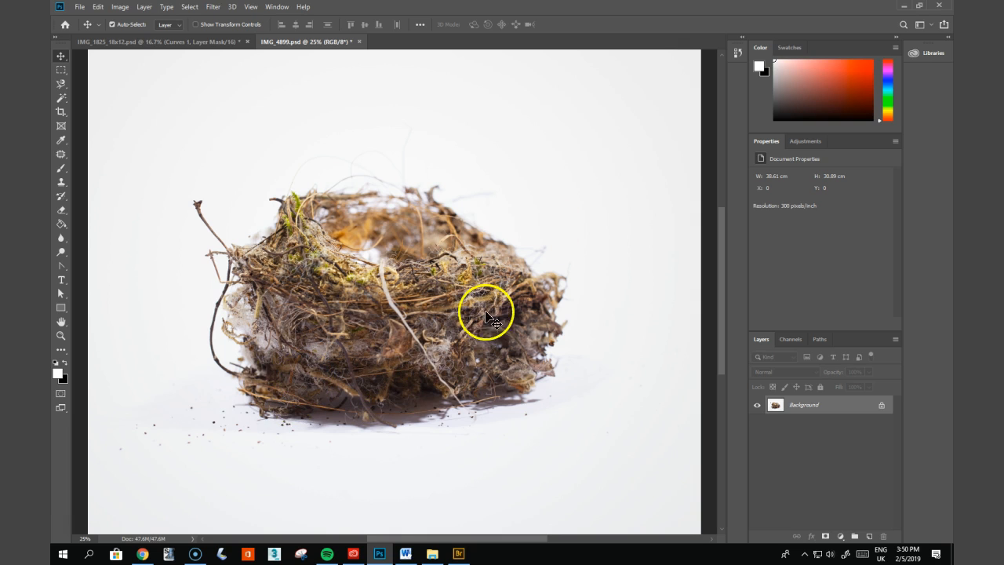
left_click(120, 8)
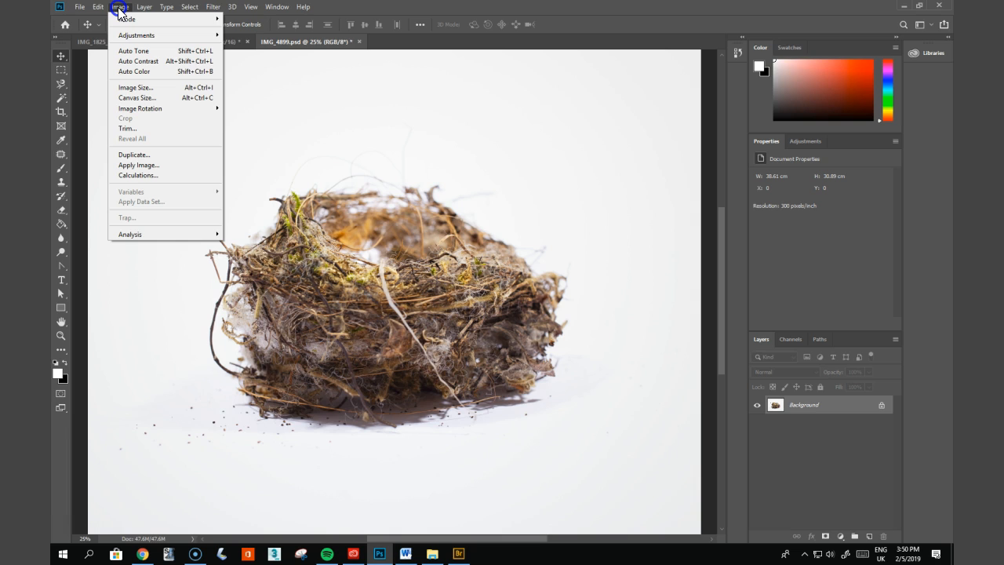
mouse_move(130, 19)
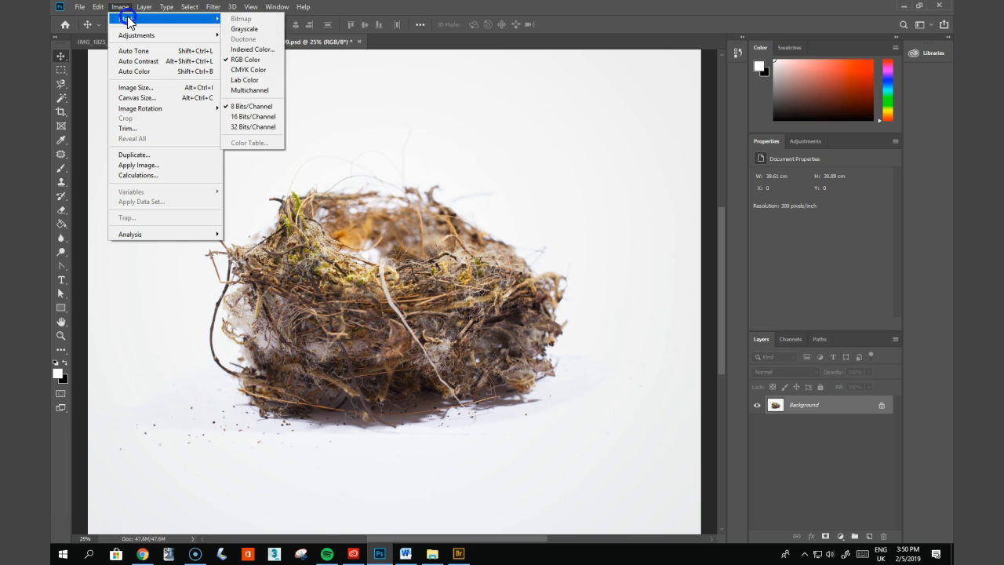
left_click(255, 110)
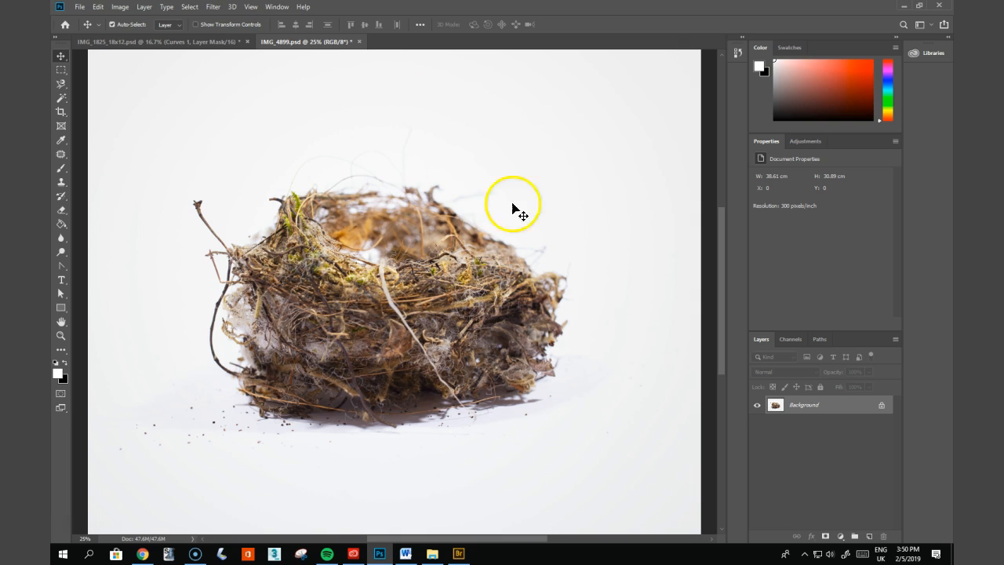
Step: Open the Camera Raw Filter on the nest image and set a Custom white balance with Temperature -13
left_click(213, 8)
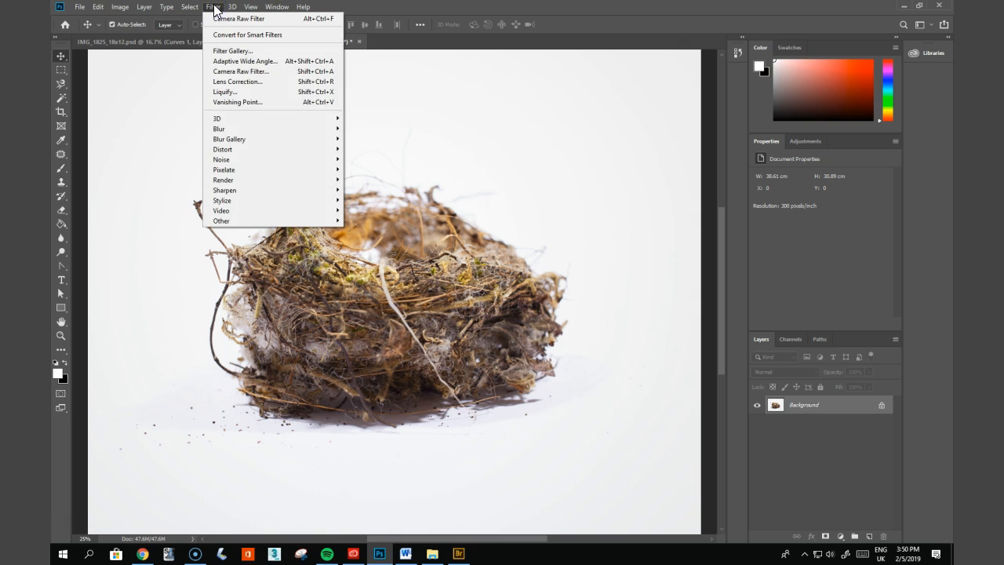
left_click(241, 71)
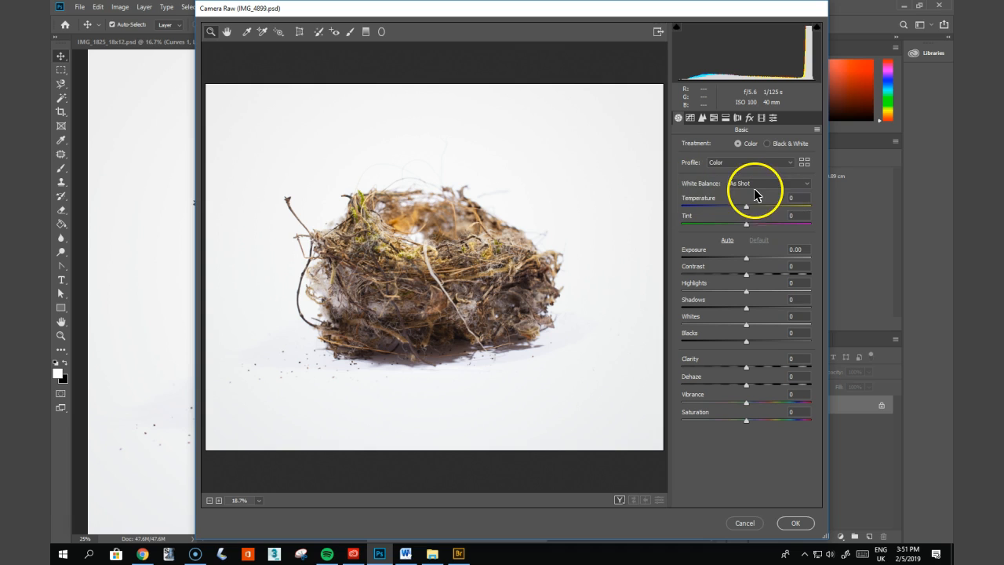
left_click(762, 165)
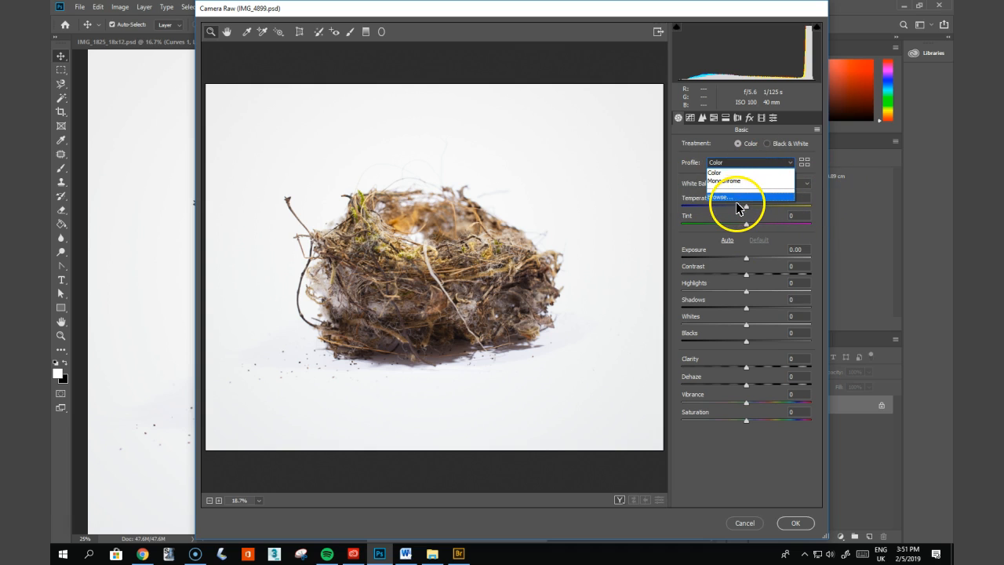
left_click(724, 138)
left_click(739, 182)
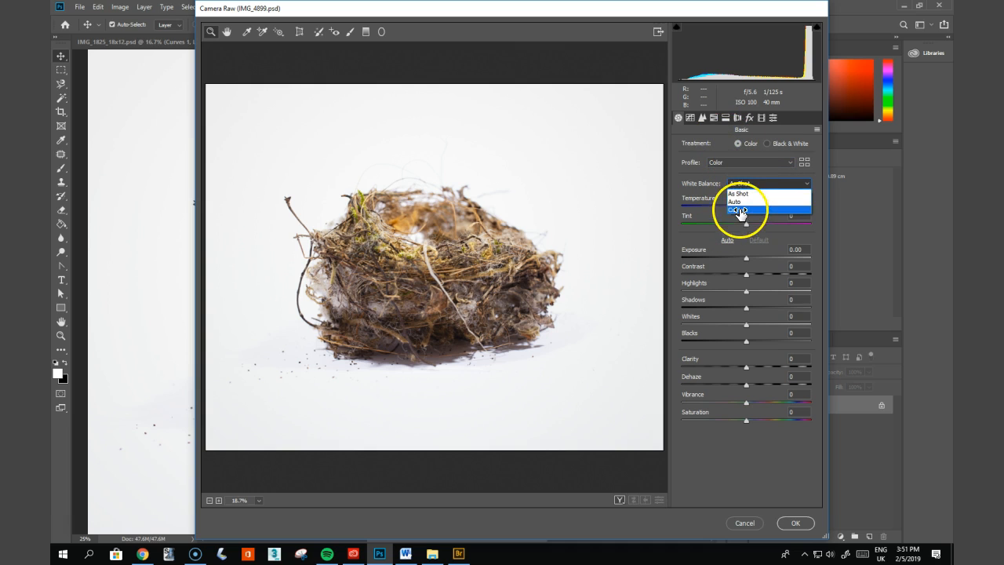
left_click(744, 210)
mouse_move(745, 207)
left_mouse_down()
mouse_move(761, 207)
mouse_move(725, 207)
mouse_move(766, 207)
mouse_move(732, 202)
left_mouse_up()
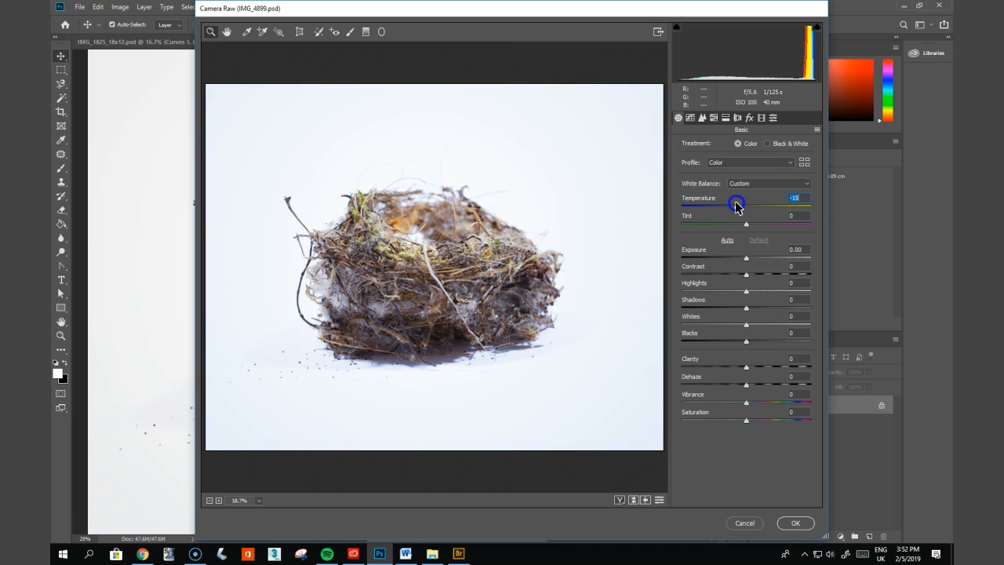
left_click_drag(735, 205, 739, 202)
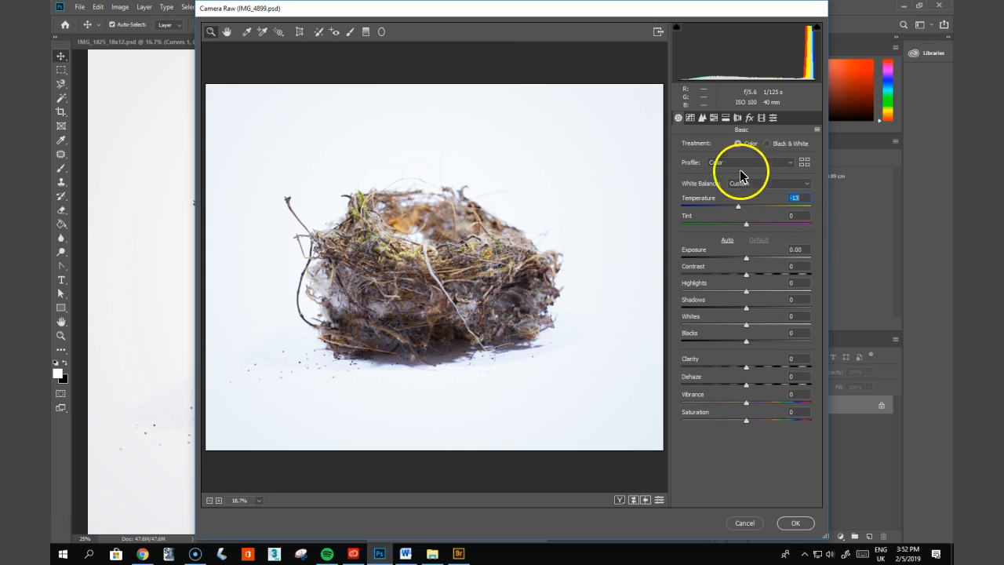
Step: Bring up the Hue controls of the HSL Adjustments
left_click(714, 117)
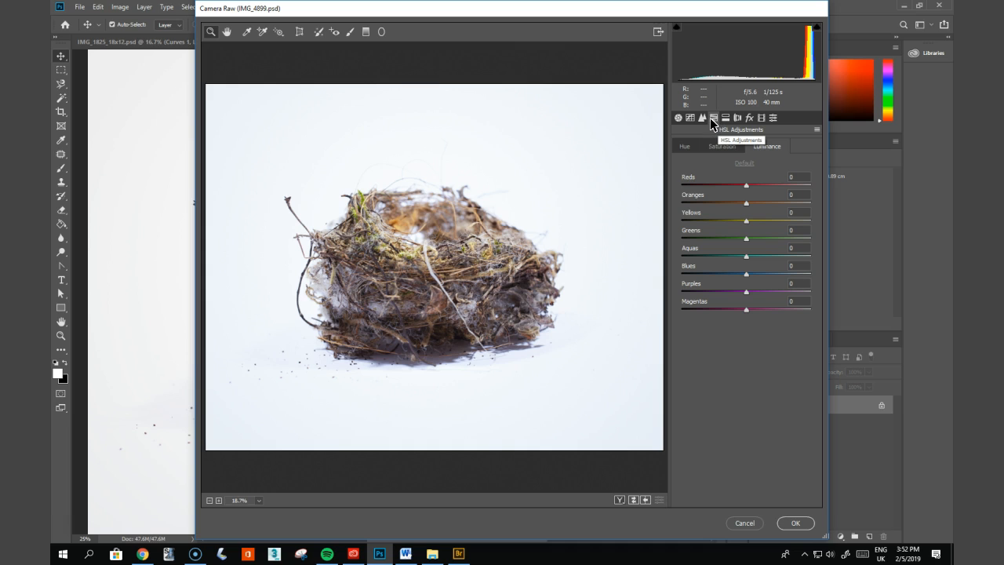
left_click(712, 126)
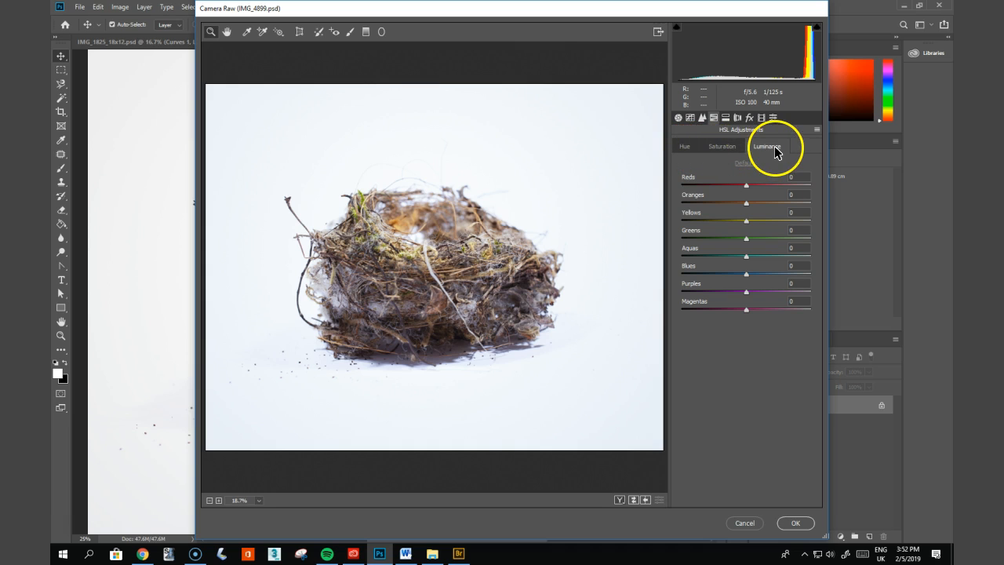
left_click(685, 148)
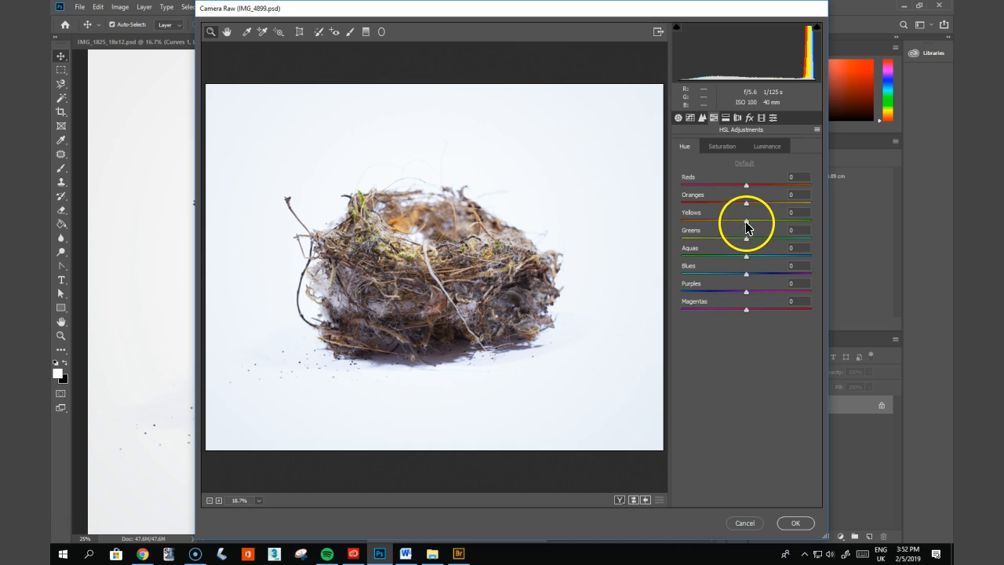
mouse_move(745, 221)
left_mouse_down()
mouse_move(790, 217)
mouse_move(773, 218)
mouse_move(750, 197)
mouse_move(793, 200)
mouse_move(703, 203)
mouse_move(737, 197)
mouse_move(778, 218)
mouse_move(740, 224)
mouse_move(747, 206)
left_mouse_up()
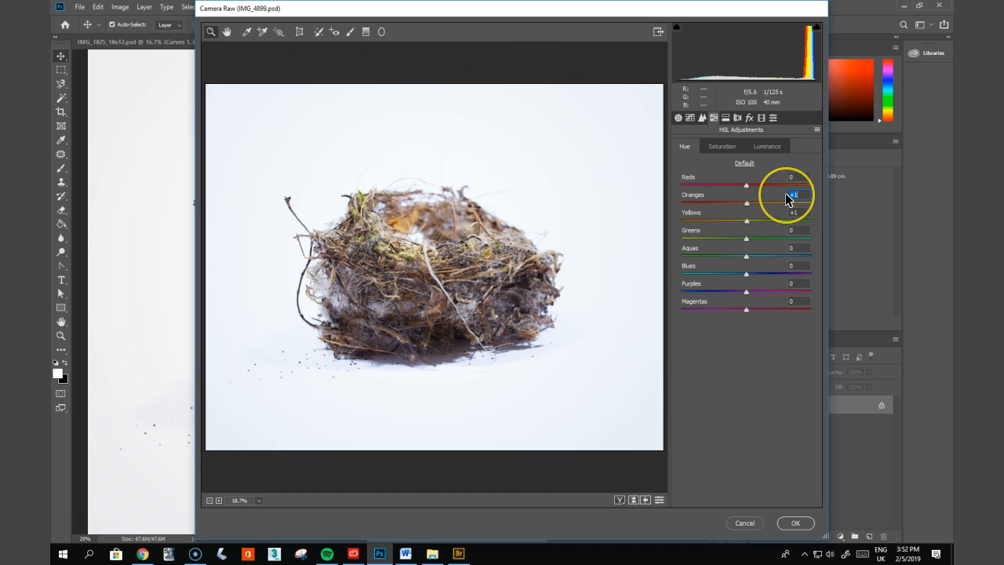
type("0")
left_click(799, 212)
type("0")
key("BackSpace")
key("BackSpace")
type("0")
left_click(756, 216)
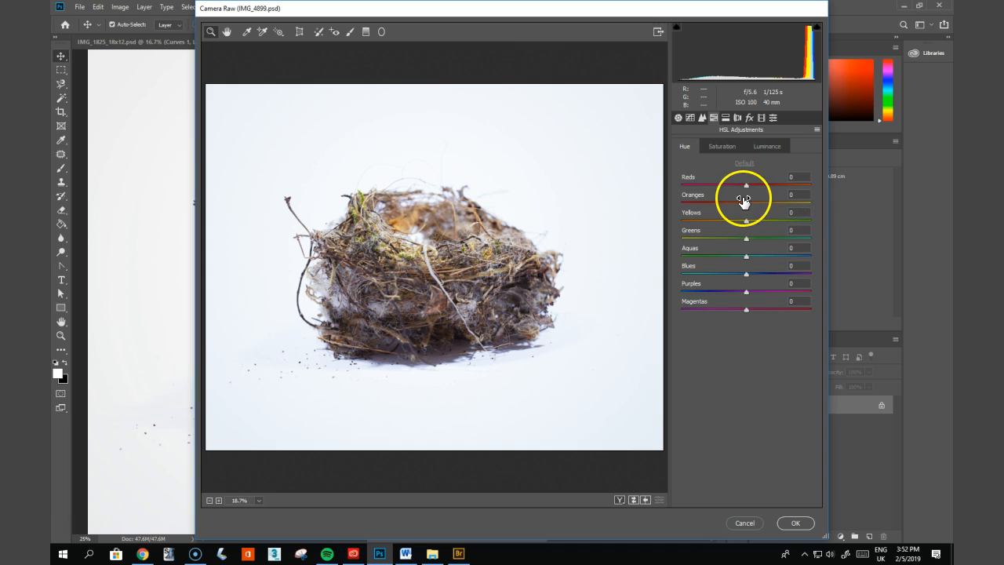
Step: Shift the Oranges hue to -43 and the Yellows hue to -5
left_click_drag(746, 203, 718, 203)
left_click(708, 210)
left_click(708, 202)
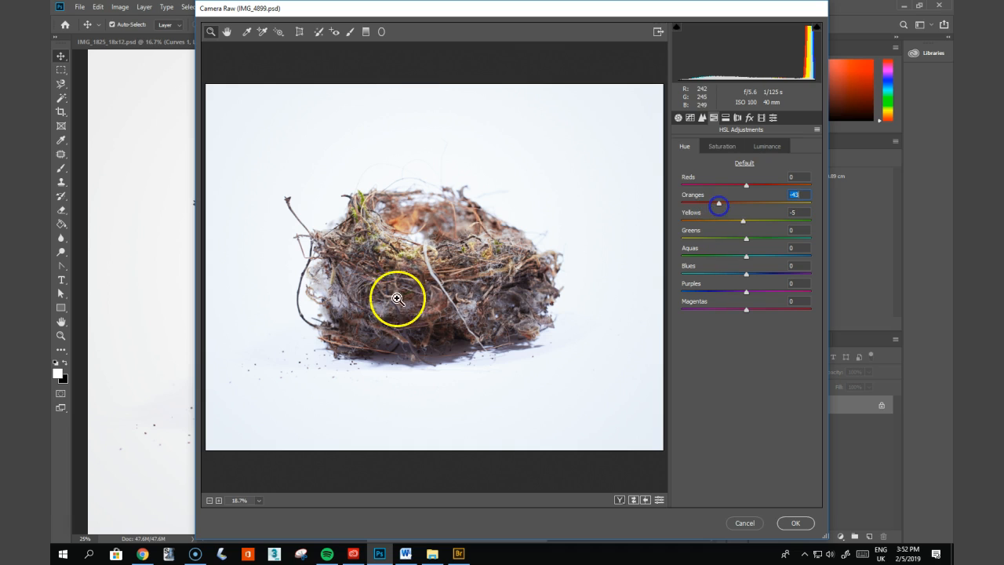
Step: Inspect the nest up close, try the Oranges hue at +100, and settle it at -26
left_click(405, 227)
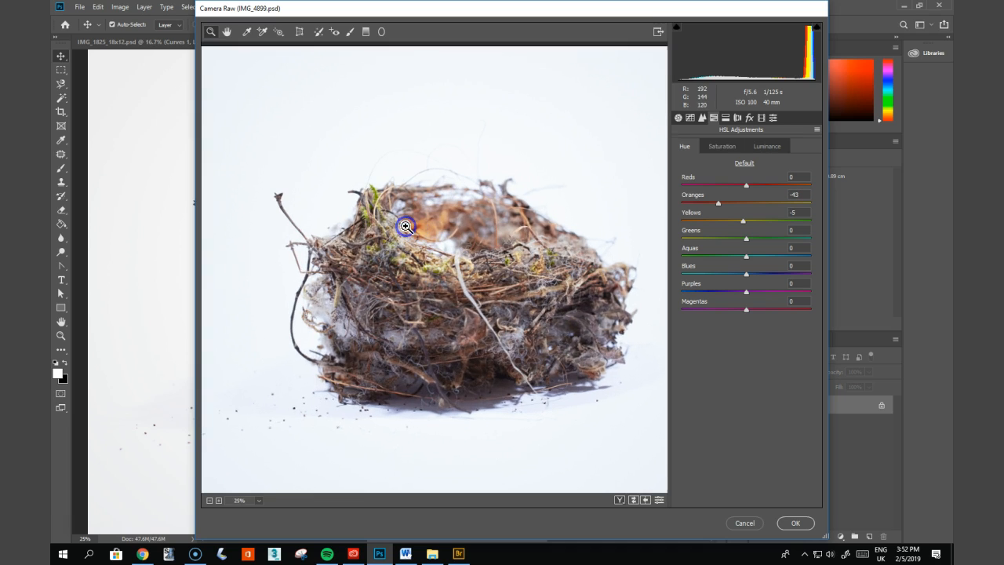
left_click(406, 227)
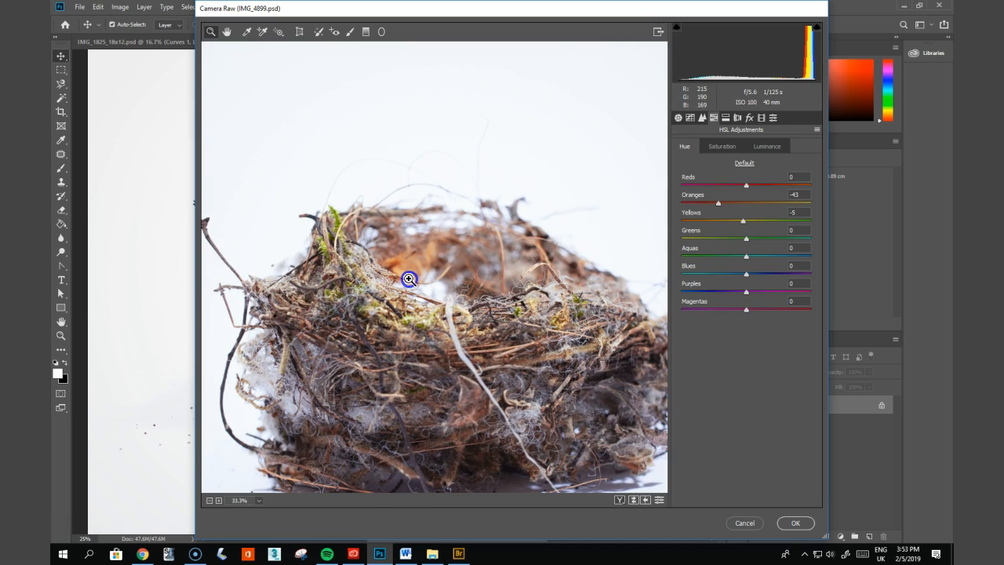
left_click(407, 280)
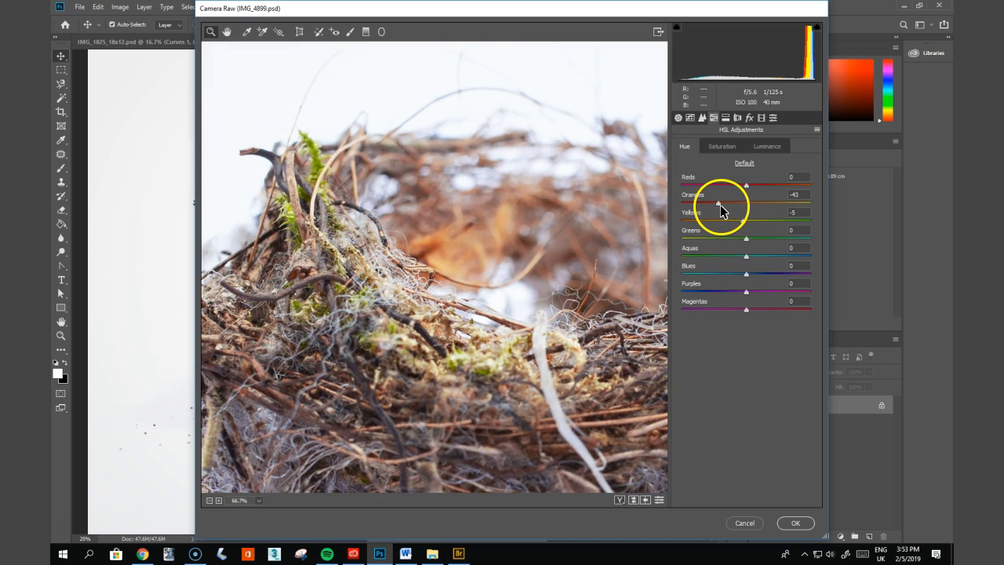
left_click_drag(719, 202, 894, 189)
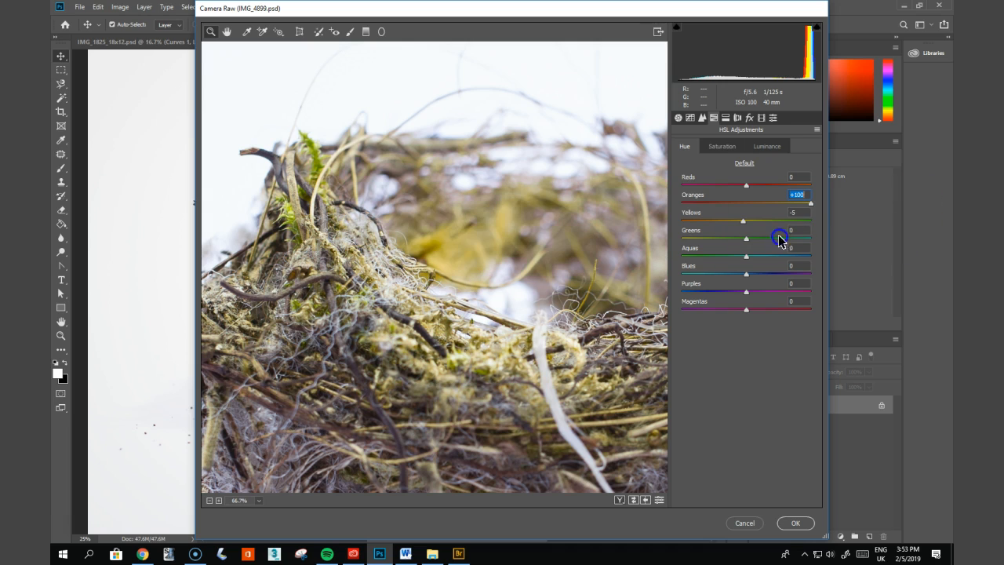
left_click_drag(809, 203, 730, 201)
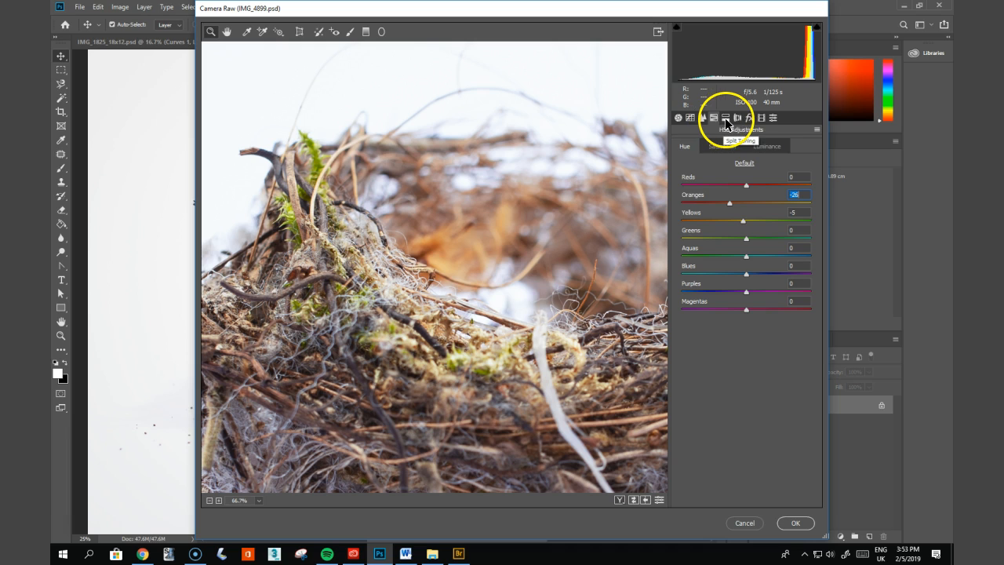
Step: Apply a lens Distortion correction of -11 with the whole nest in view
left_click(726, 119)
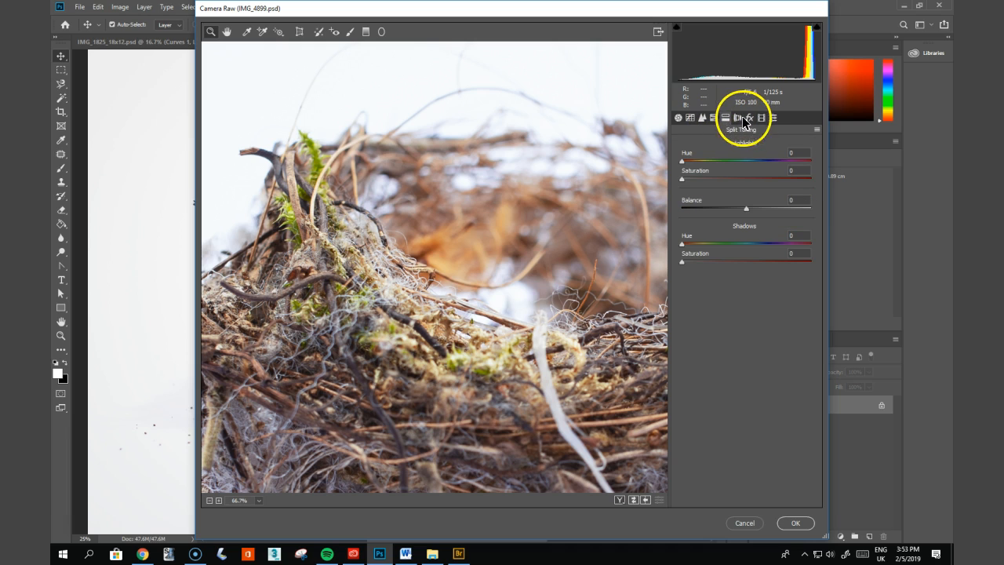
left_click(738, 118)
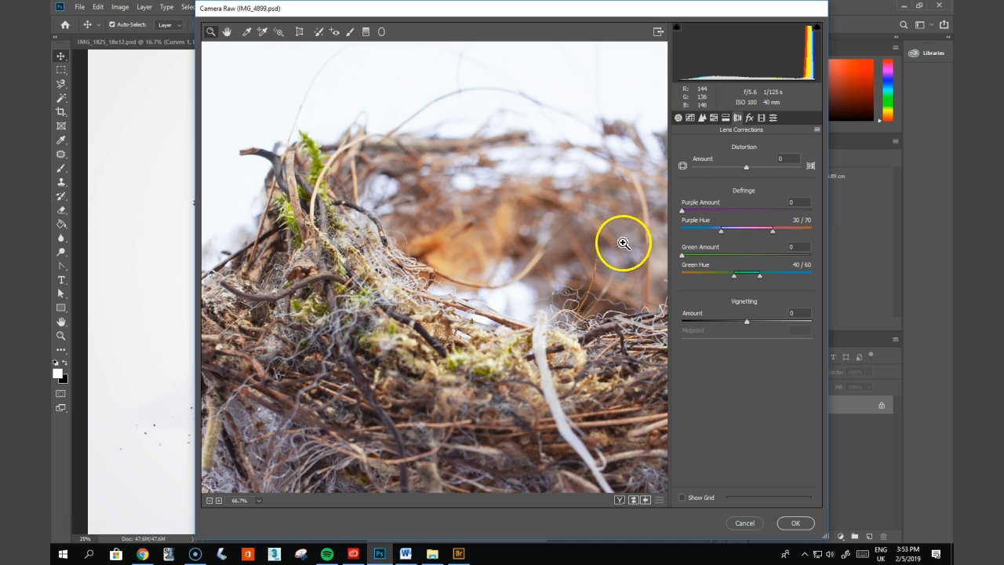
left_click(210, 500)
left_click(210, 500)
left_click(210, 500)
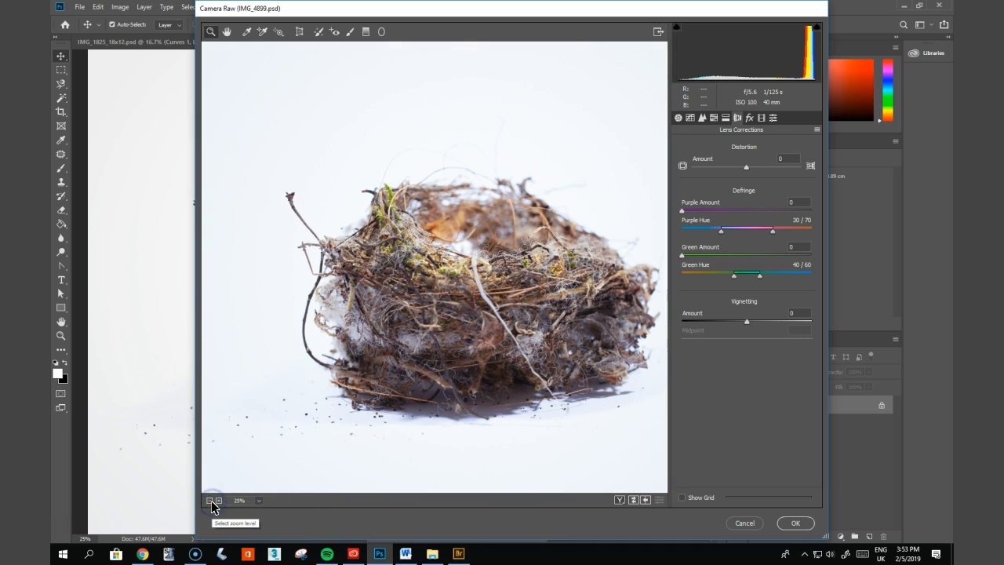
mouse_move(747, 167)
left_mouse_down()
mouse_move(718, 169)
mouse_move(781, 171)
mouse_move(740, 174)
left_mouse_up()
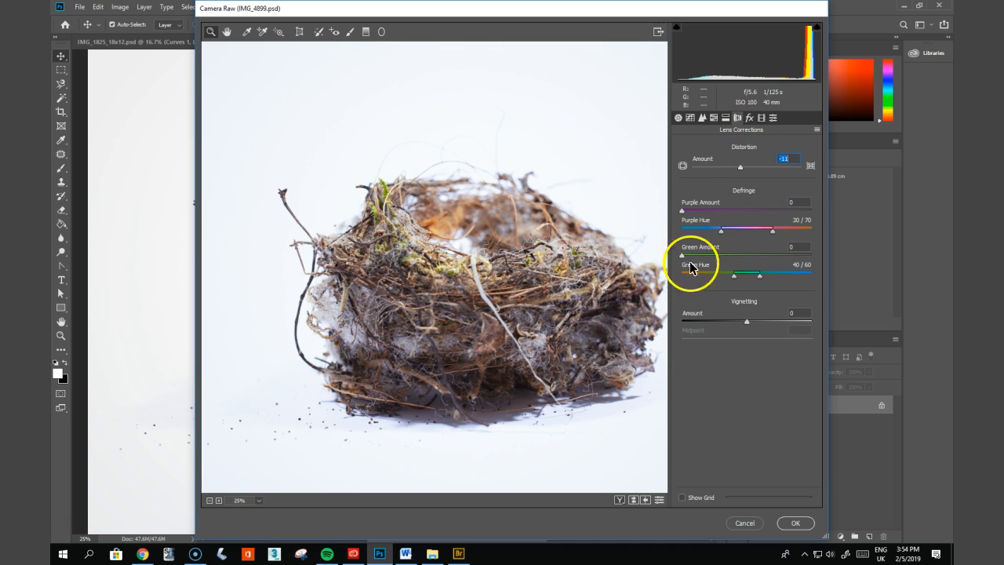
Step: Shape the parametric Tone Curve with Highlights +9, Lights +4, Darks -10 and Shadows -19
left_click(749, 118)
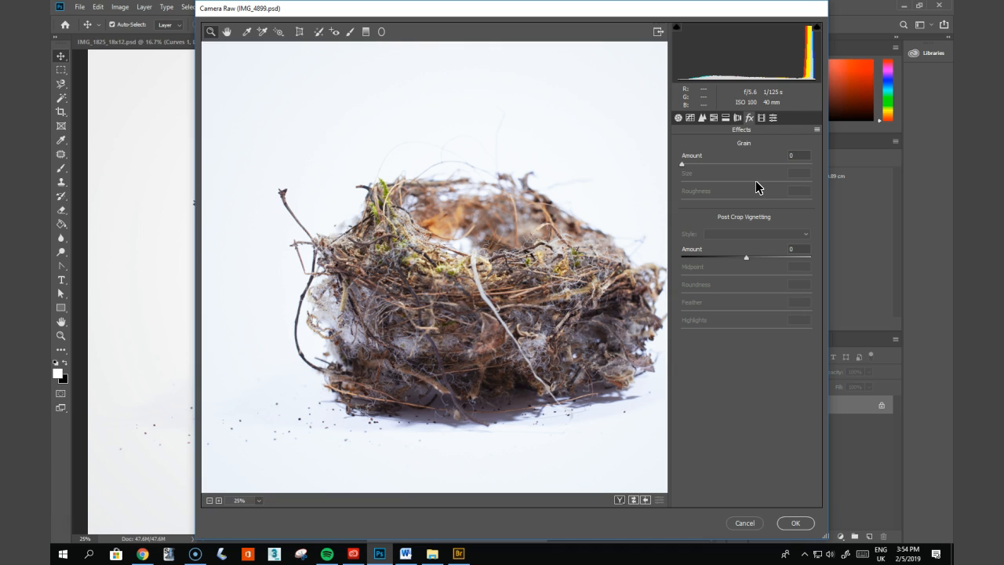
left_click(759, 119)
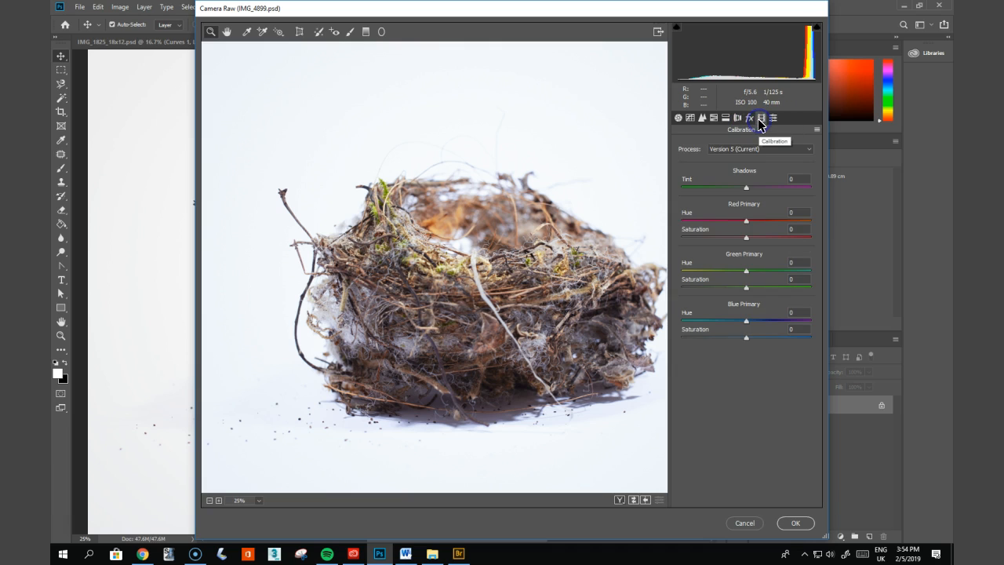
left_click(689, 119)
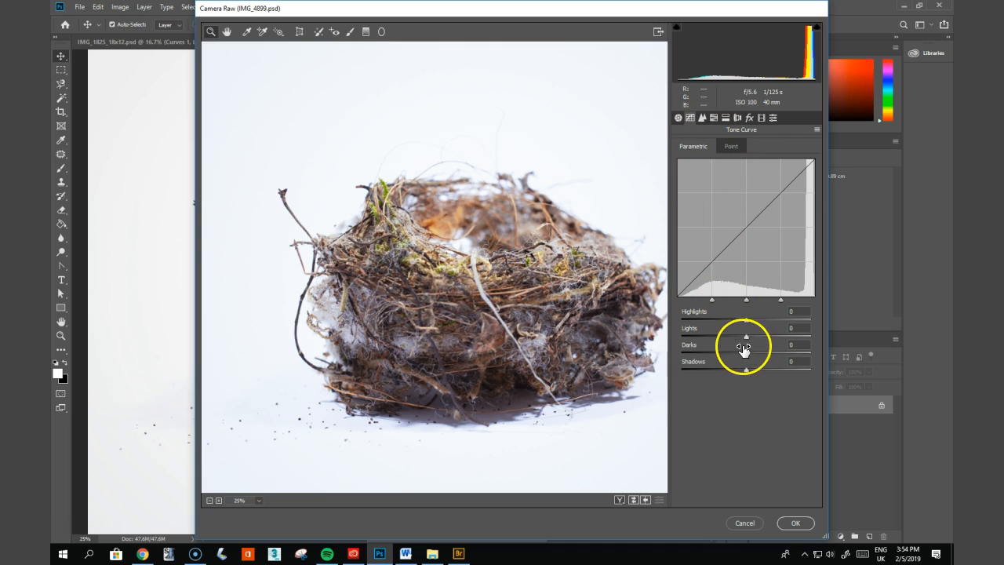
mouse_move(743, 367)
left_mouse_down()
mouse_move(701, 372)
mouse_move(716, 374)
mouse_move(757, 340)
mouse_move(730, 355)
mouse_move(741, 356)
left_mouse_up()
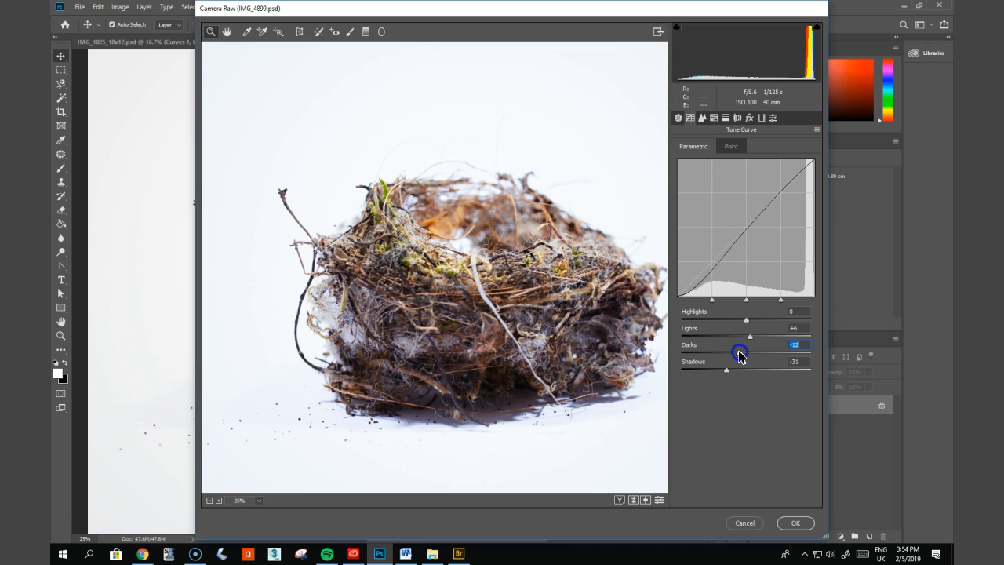
left_click_drag(745, 320, 758, 320)
left_click_drag(727, 370, 752, 327)
left_click(759, 319)
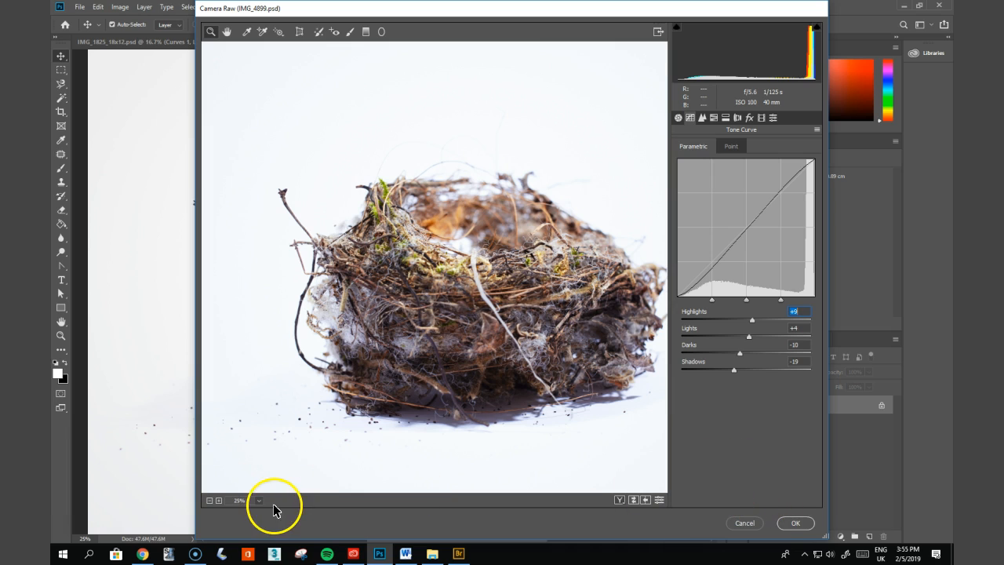
Step: Copy the current settings to the Before state and compare the nest in a side-by-side Before/After view
left_click(643, 501)
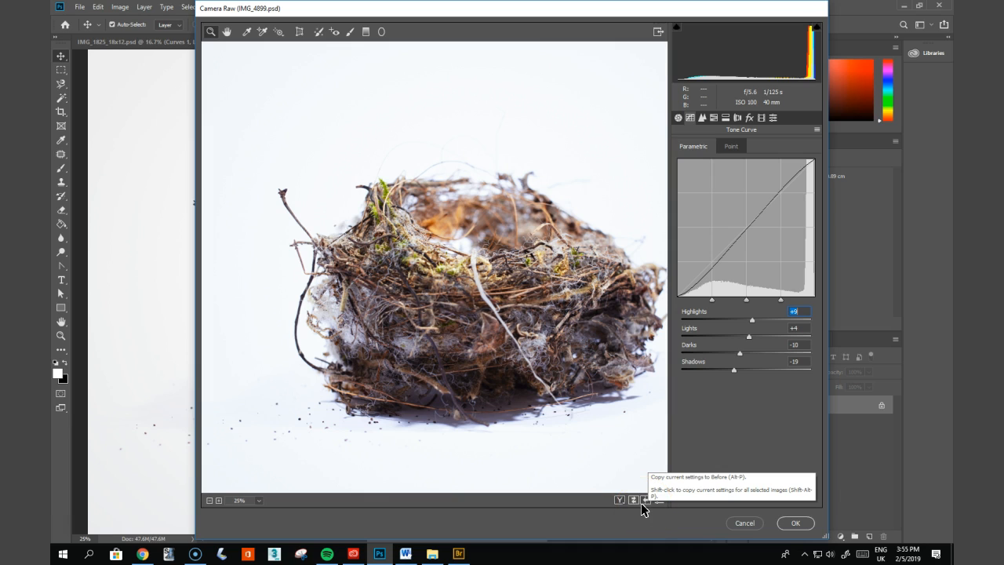
left_click(632, 500)
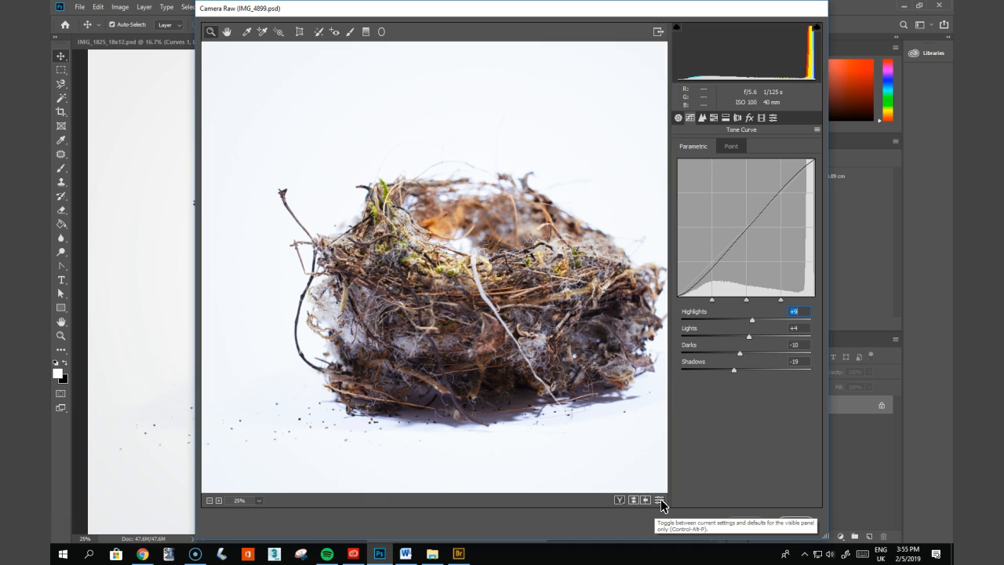
left_click(645, 500)
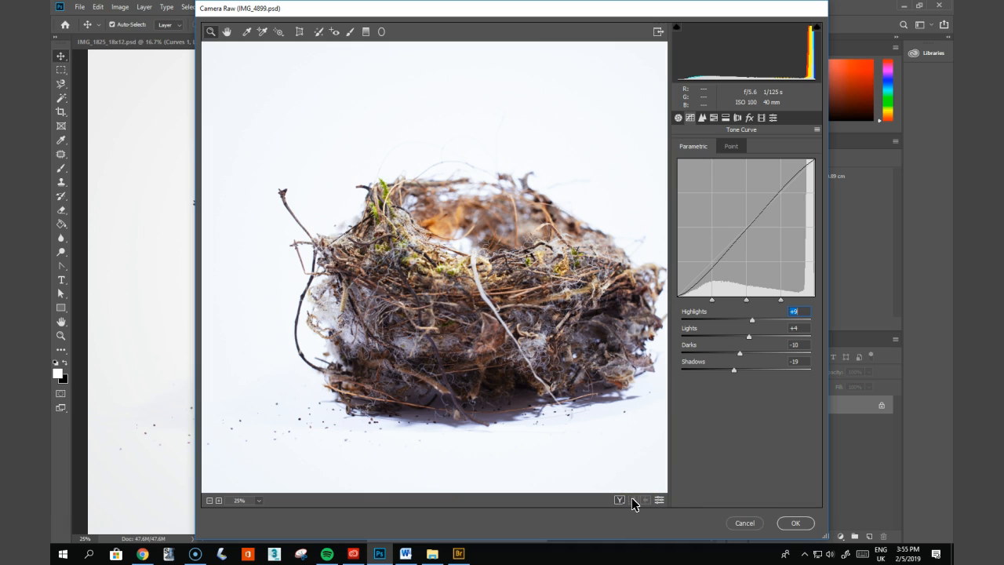
left_click(620, 499)
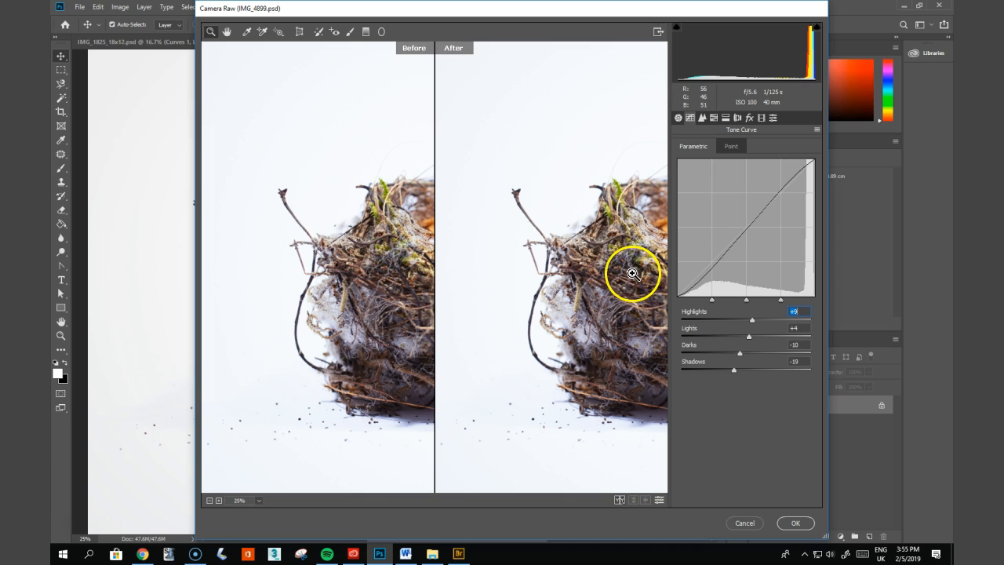
left_click_drag(632, 271, 555, 251)
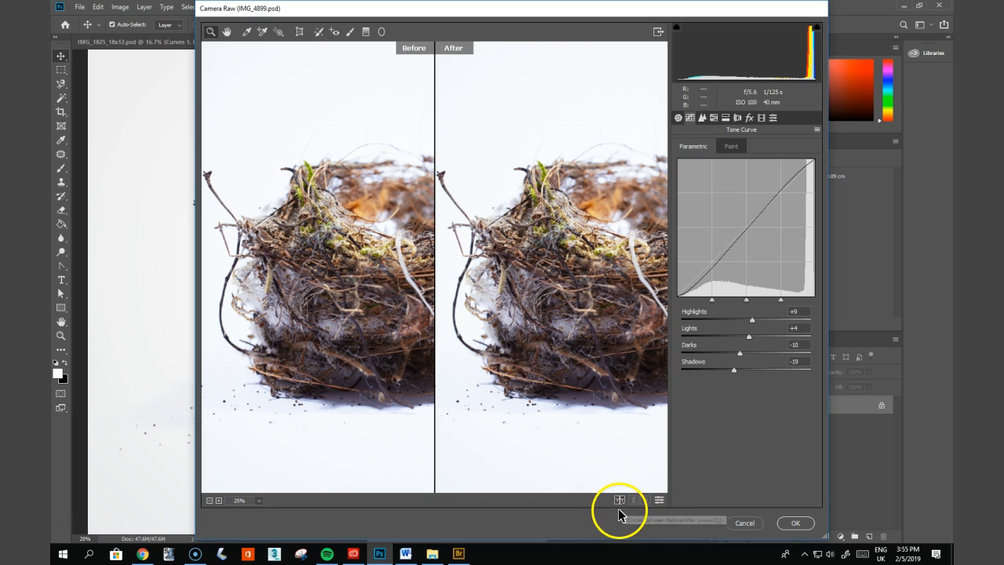
Step: Apply the finished Camera Raw adjustments to the nest photo
left_click(795, 523)
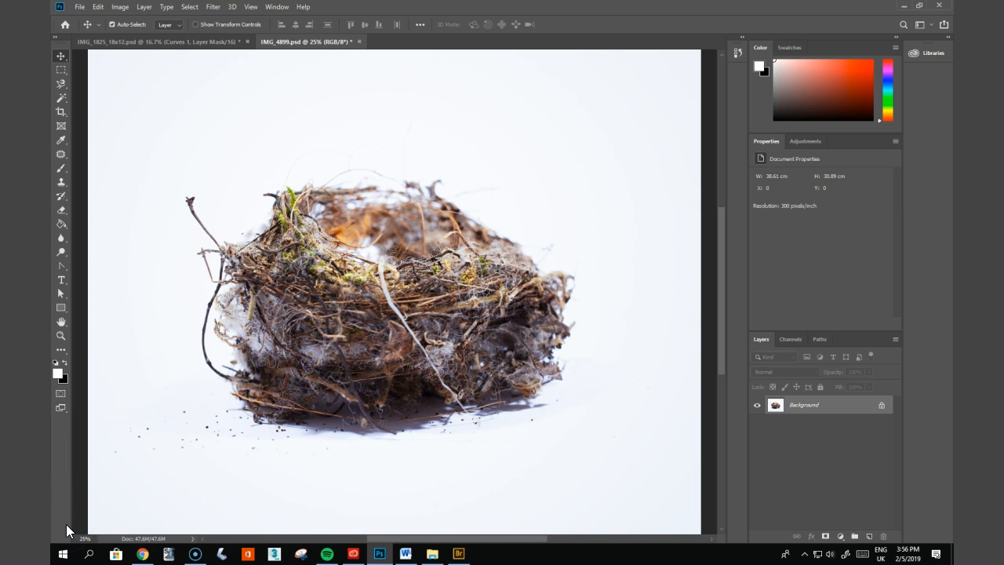
Step: Run the Camera Raw Filter again and apply a Post Crop Vignetting amount of -14 to the nest photo
left_click(214, 7)
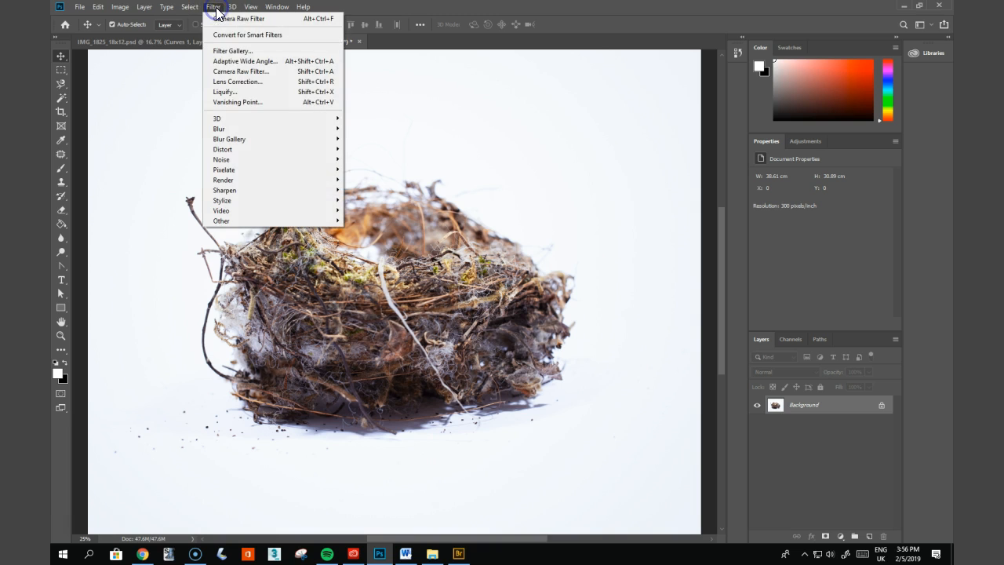
left_click(225, 71)
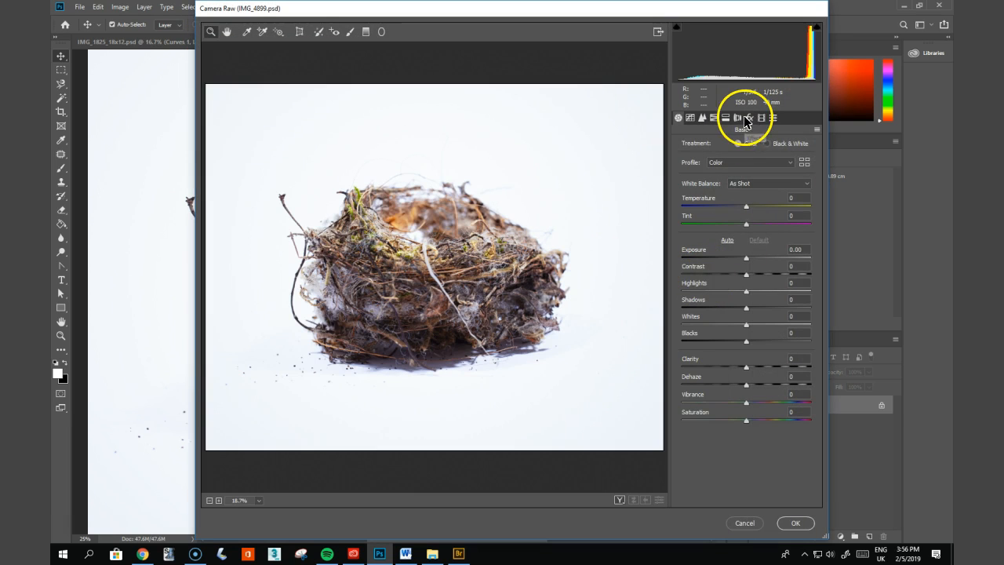
left_click(749, 117)
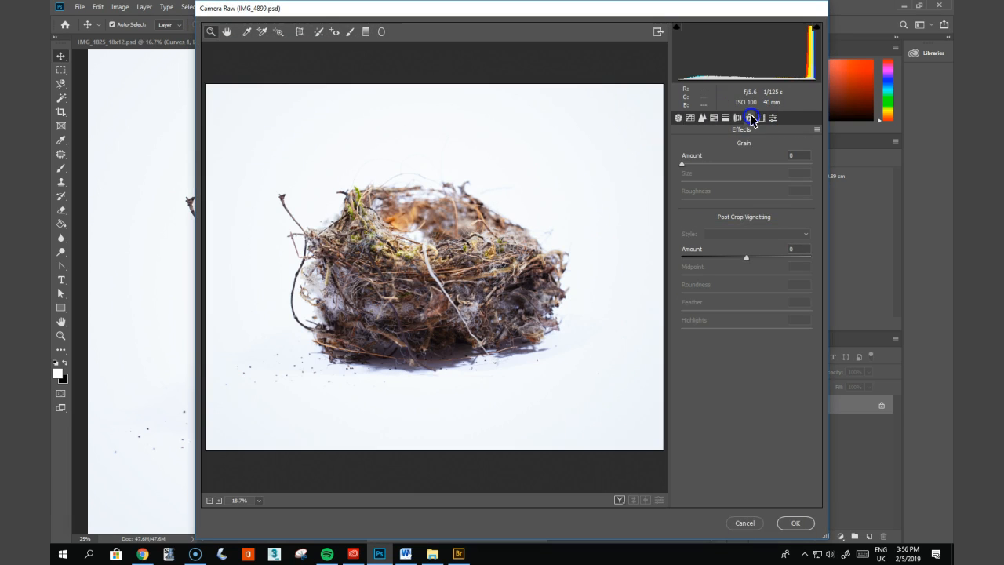
left_click(738, 118)
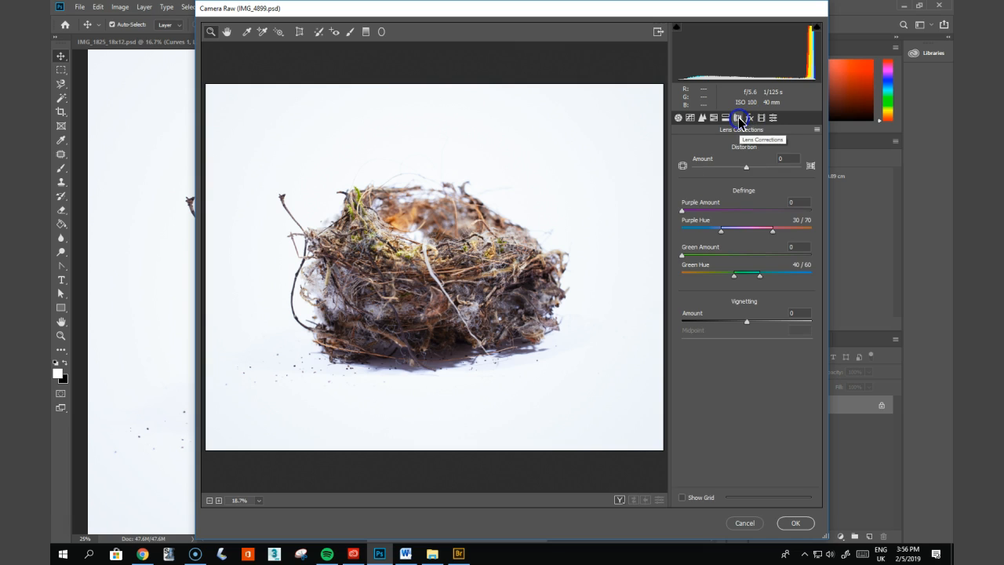
left_click(749, 117)
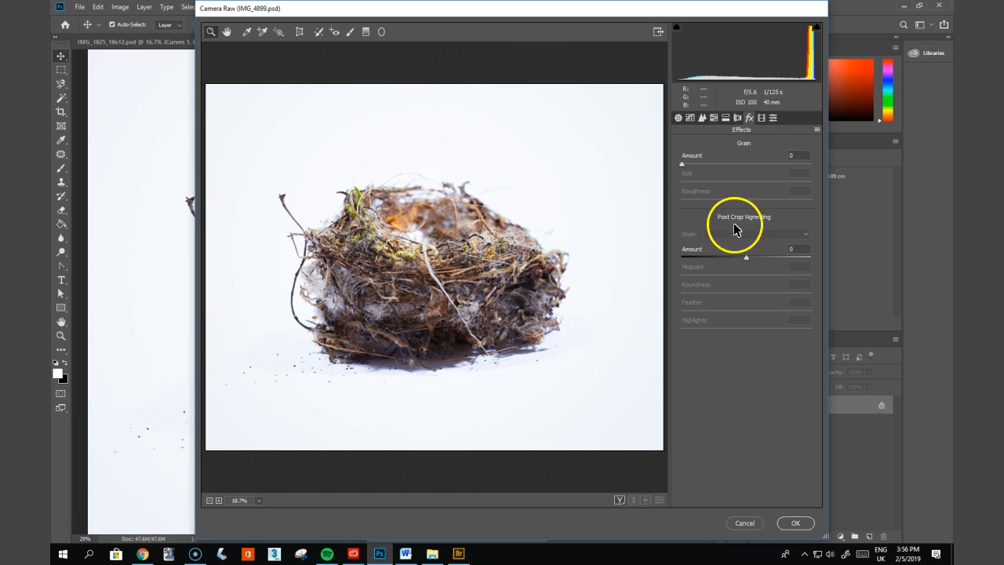
mouse_move(746, 257)
left_mouse_down()
mouse_move(721, 259)
mouse_move(737, 261)
left_mouse_up()
left_click(795, 523)
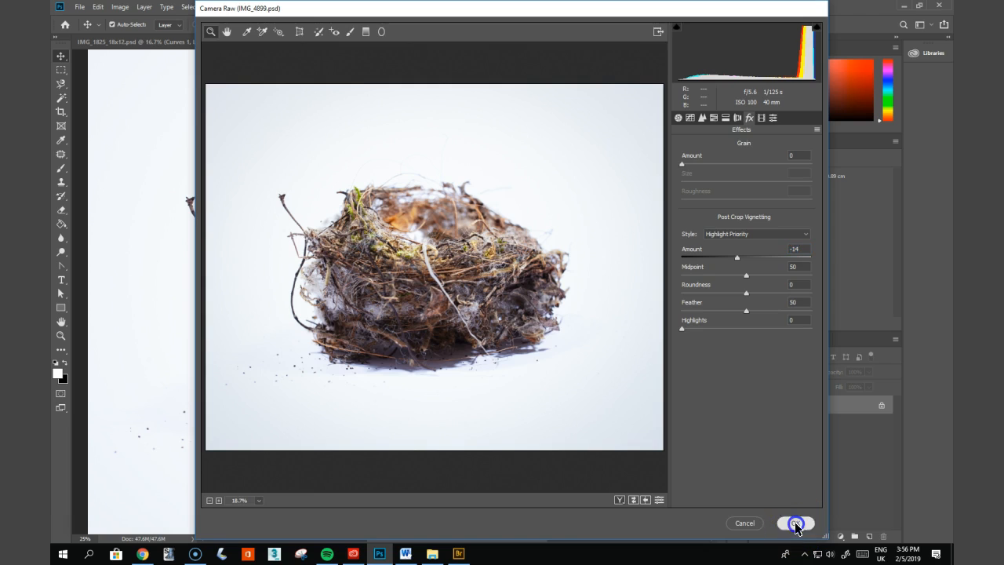
key("ctrl+minus")
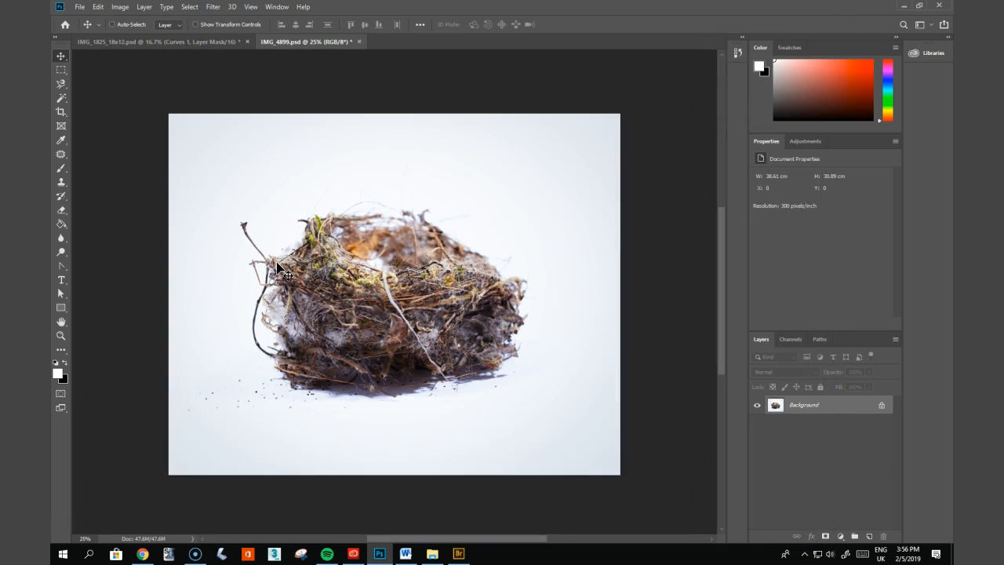